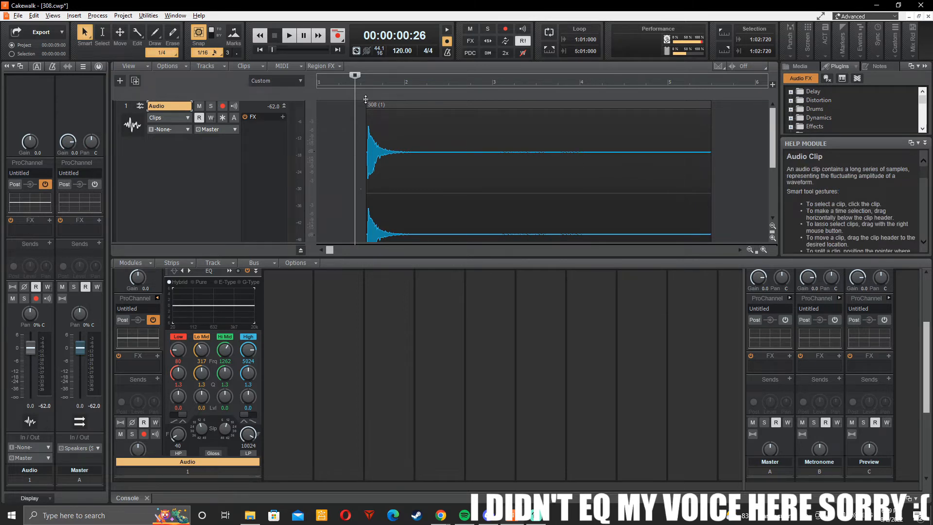
Step: Play back the 308 clip to find where it turns silent and delete its tail from 00:00:03:15 onward
key("space")
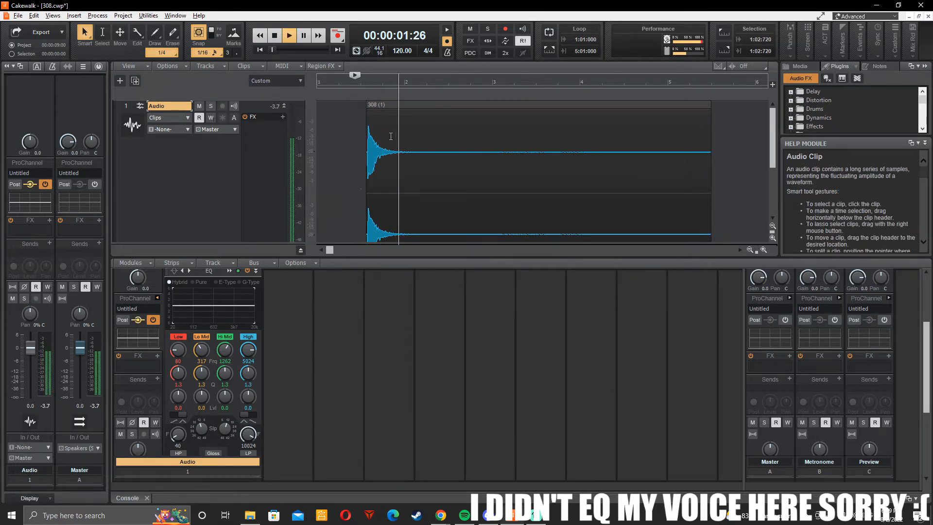
key("space")
left_click(472, 155)
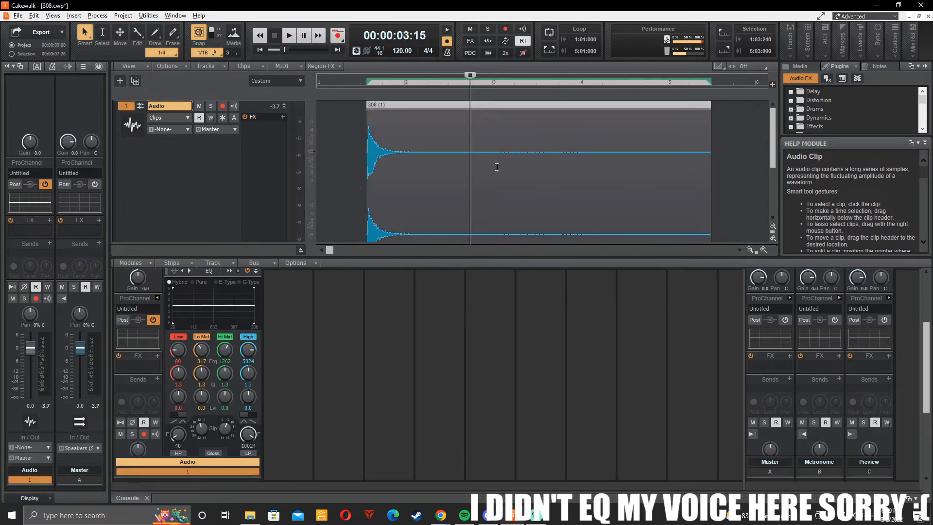
key("space")
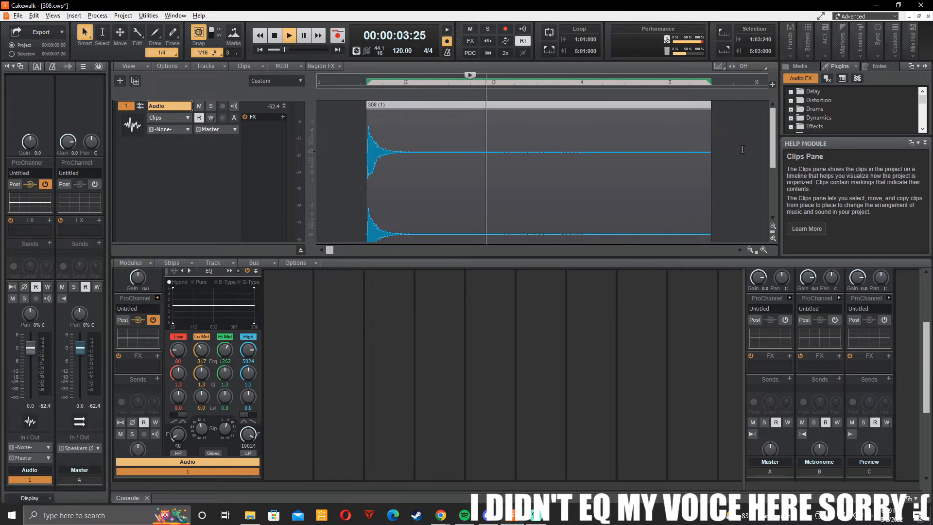
key("space")
left_click_drag(742, 157, 470, 174)
key("Delete")
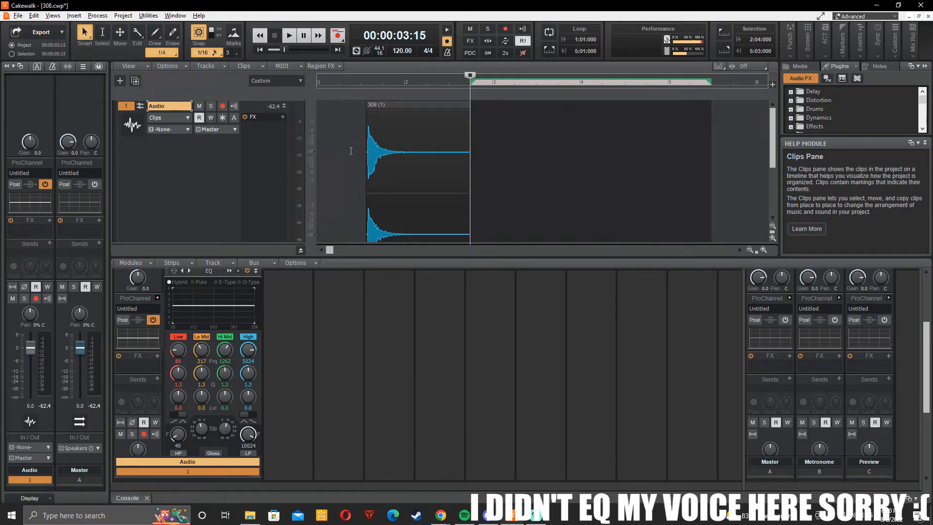
Step: Open the Audio track's QuadCurve Equalizer, switch it on, and audition the clip from 00:00:01:00
left_click(374, 205)
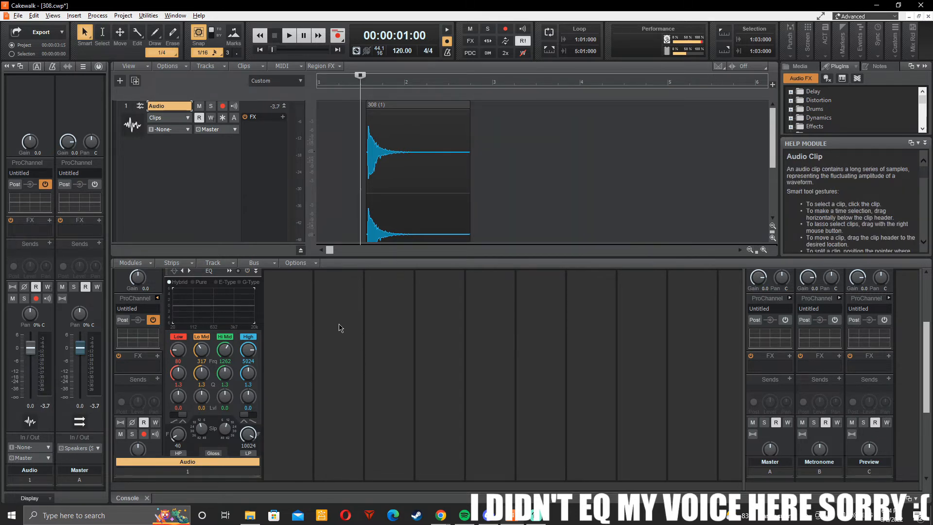
mouse_move(198, 314)
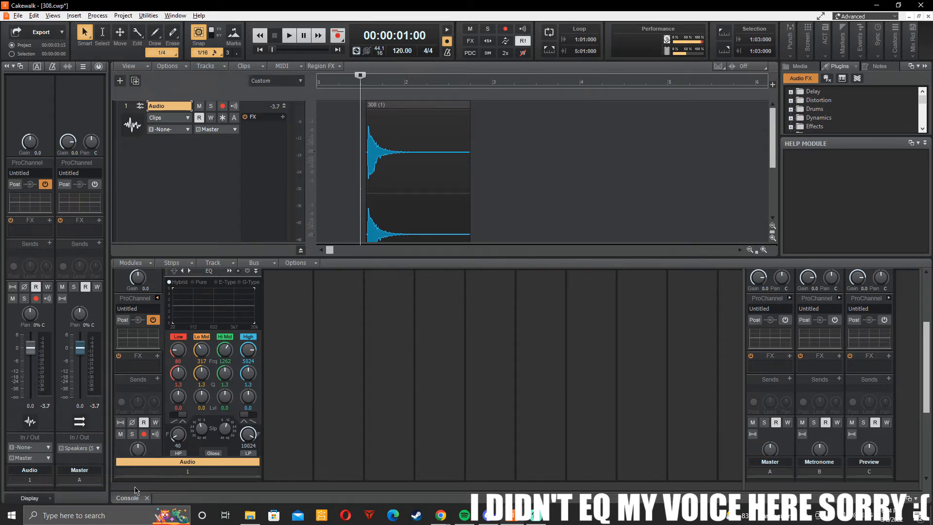
double_click(192, 320)
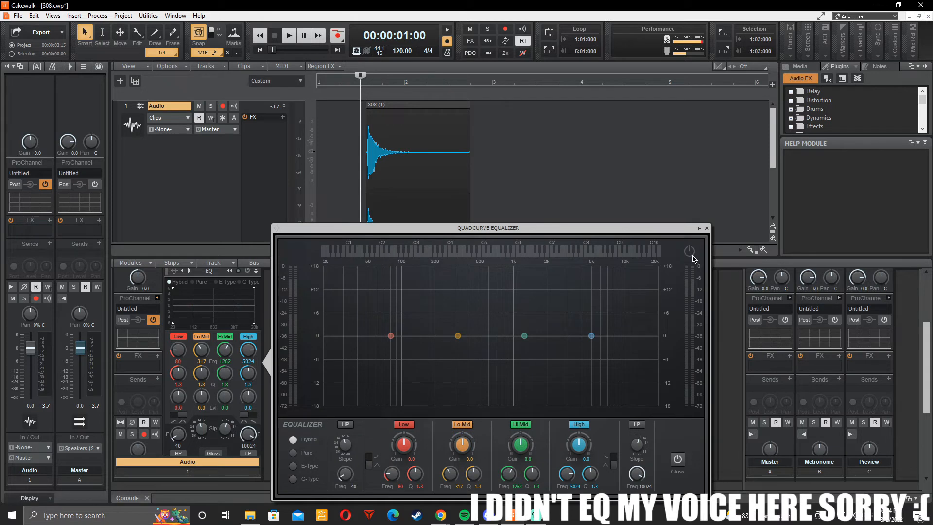
left_click(694, 258)
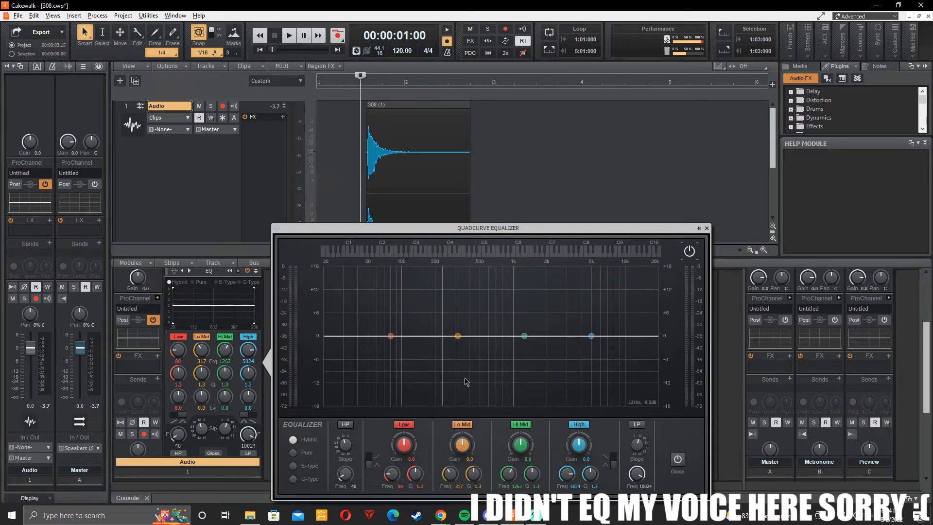
key("space")
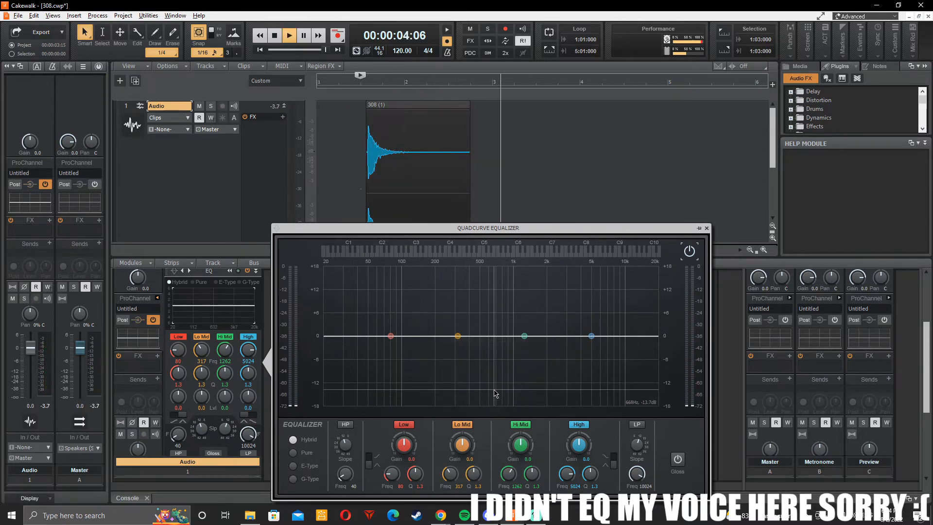
key("space")
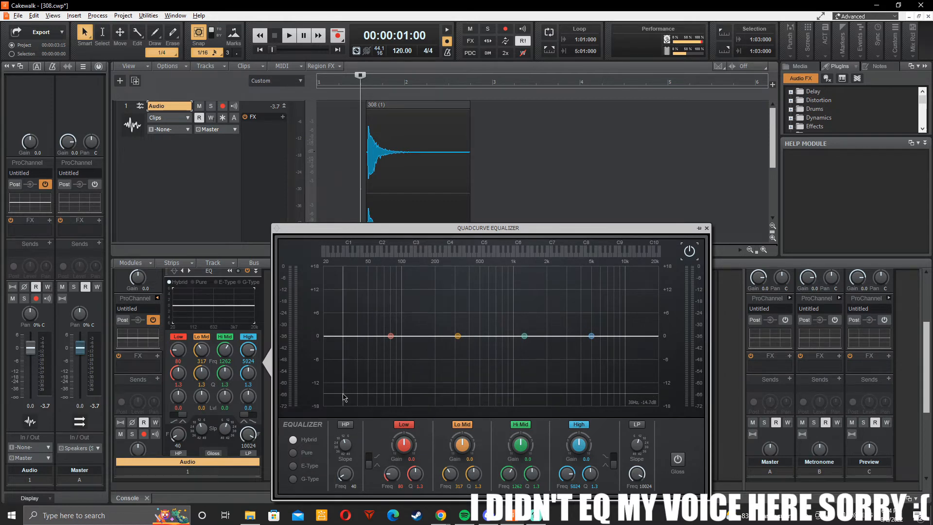
Step: Enable the equalizer's high-pass filter, make its slope steeper, and audition the clip
left_click(346, 425)
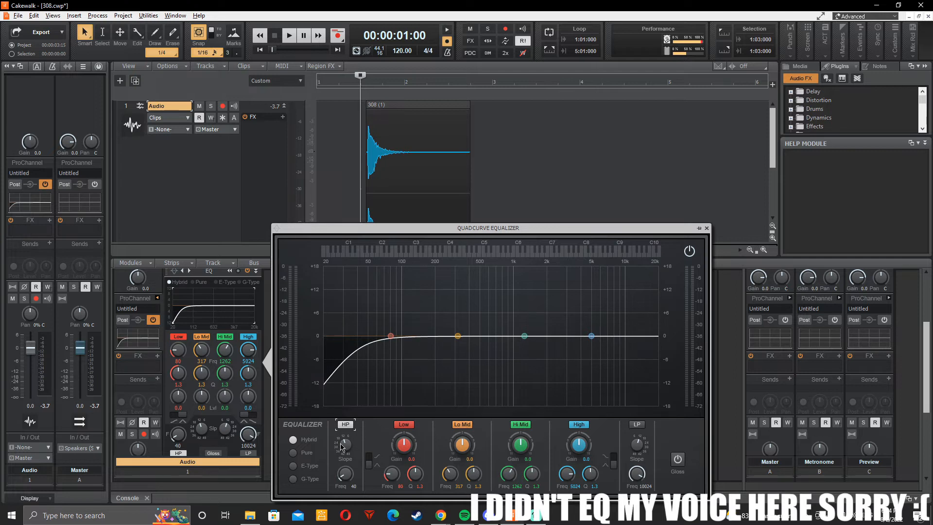
left_click_drag(341, 446, 343, 428)
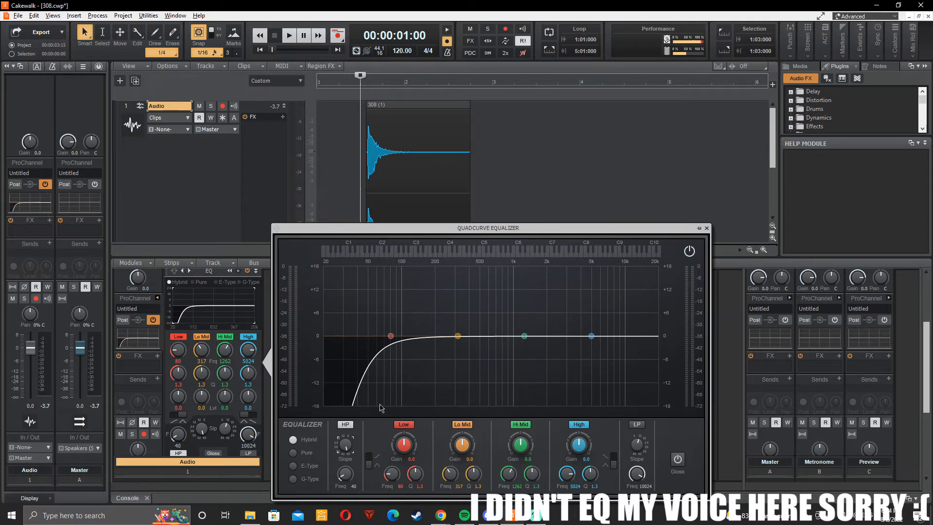
key("space")
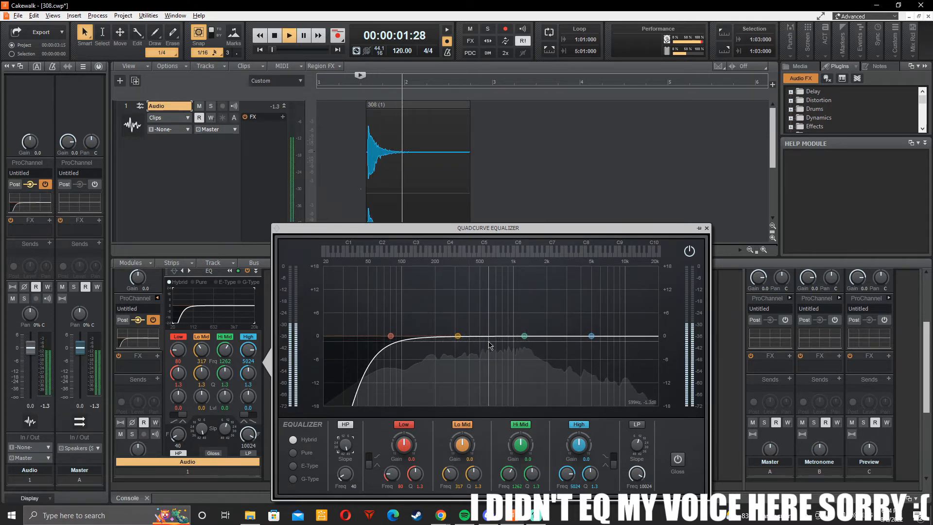
key("space")
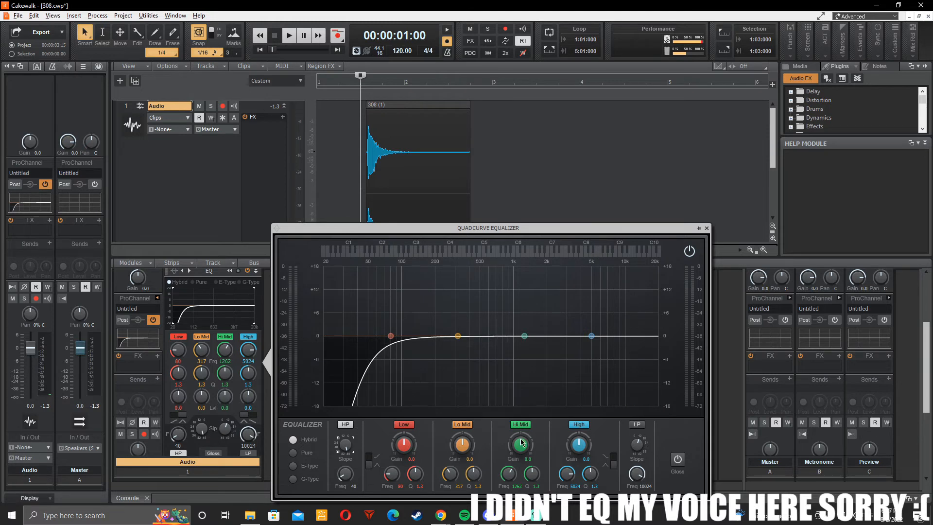
Step: Lower the Hi Mid band to about -2.4 dB at 1476 Hz, auditioning the clip between adjustments
mouse_move(524, 335)
left_mouse_down()
mouse_move(543, 330)
mouse_move(543, 285)
mouse_move(388, 288)
mouse_move(627, 296)
mouse_move(558, 302)
mouse_move(532, 327)
mouse_move(535, 340)
left_mouse_up()
key("space")
key("space")
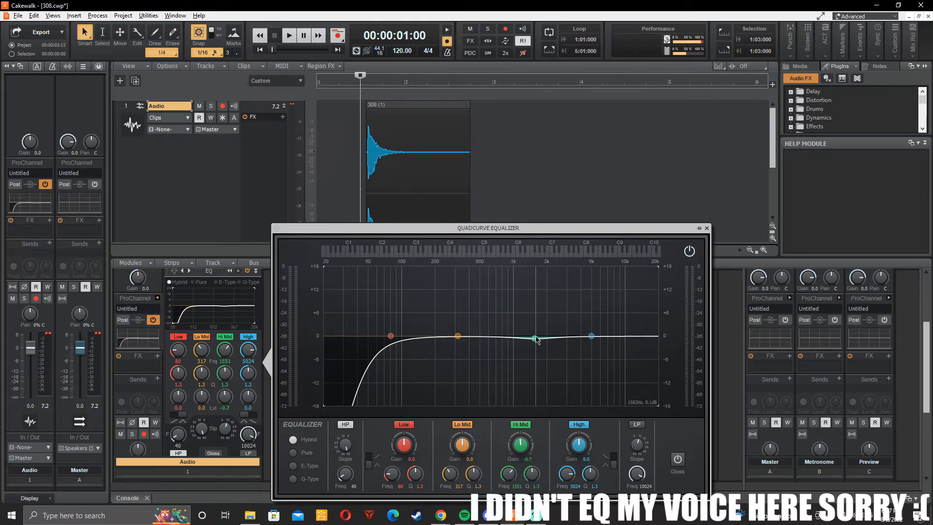
mouse_move(537, 339)
left_mouse_down()
mouse_move(529, 309)
mouse_move(534, 349)
left_mouse_up()
key("space")
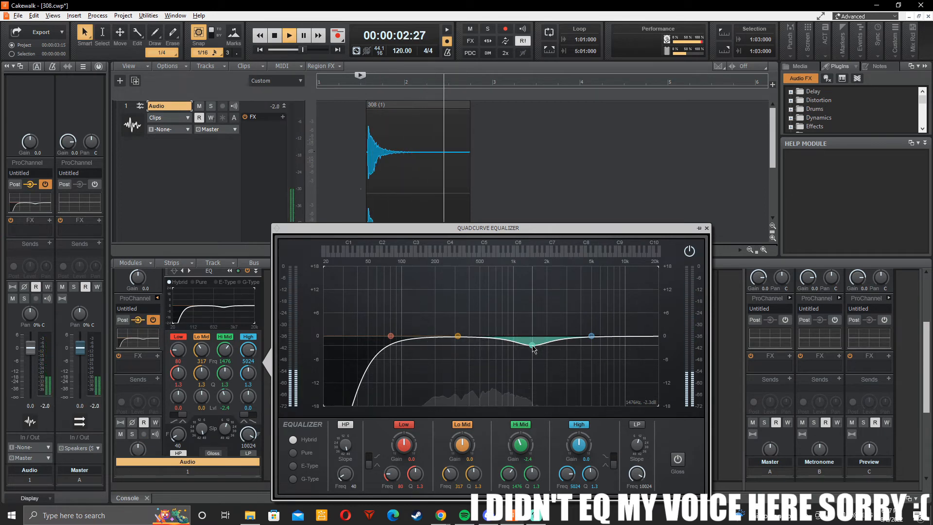
Step: Set the Hi Mid band to -2.8 dB gain at 1275 Hz and audition the clip
double_click(528, 459)
type("-2.8")
key("Return")
key("space")
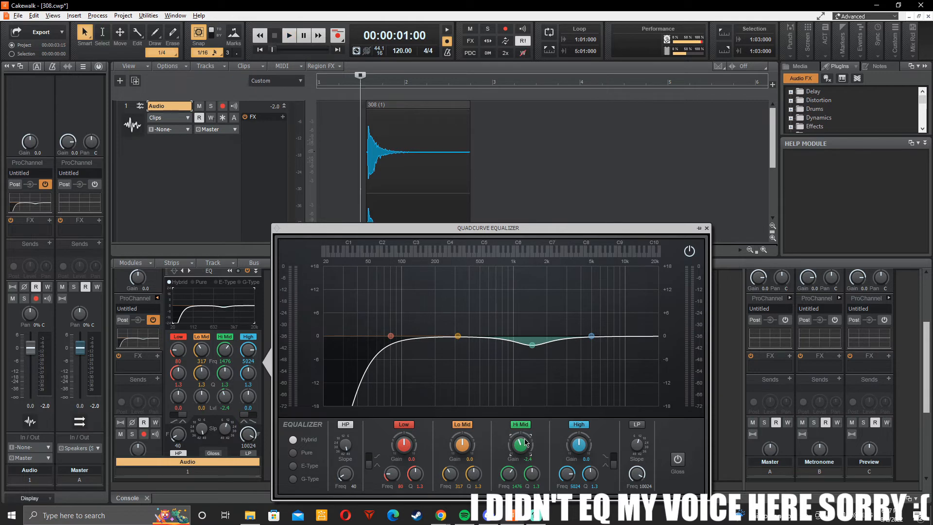
left_click_drag(520, 444, 520, 445)
left_click_drag(508, 474, 508, 480)
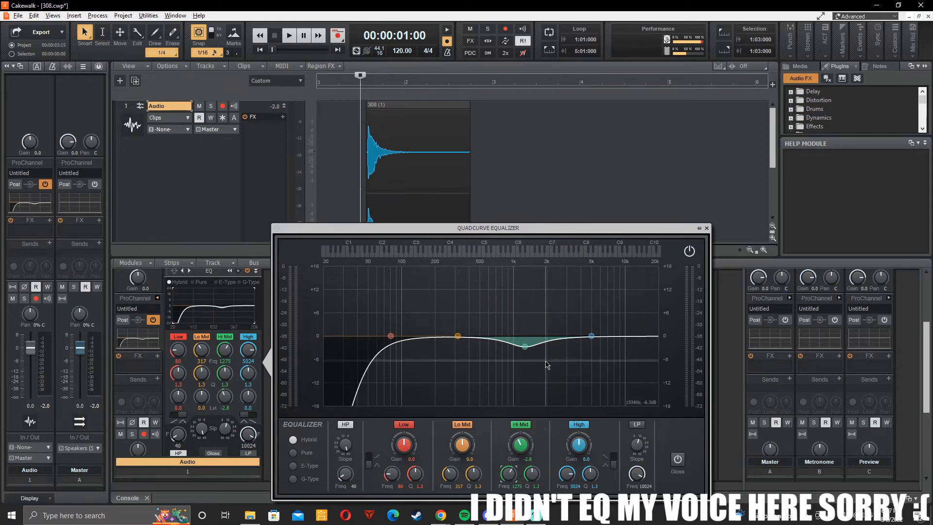
key("space")
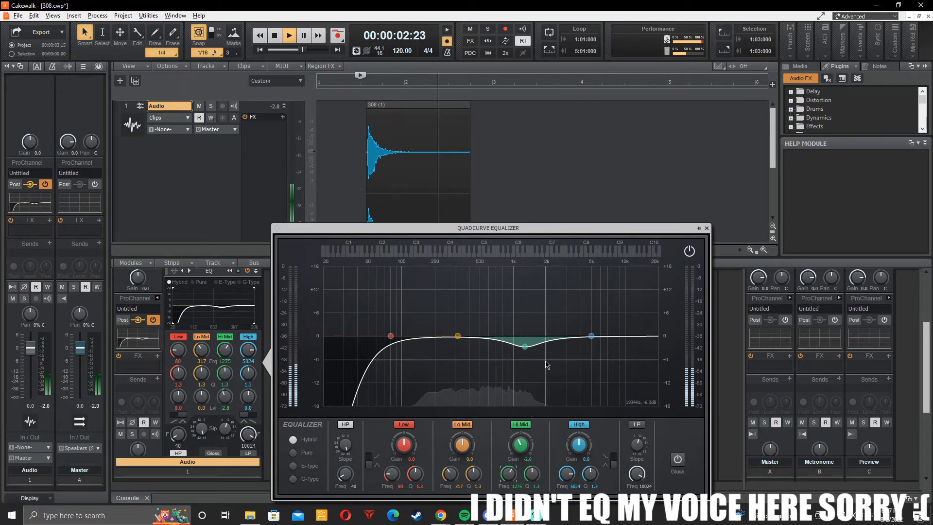
key("space")
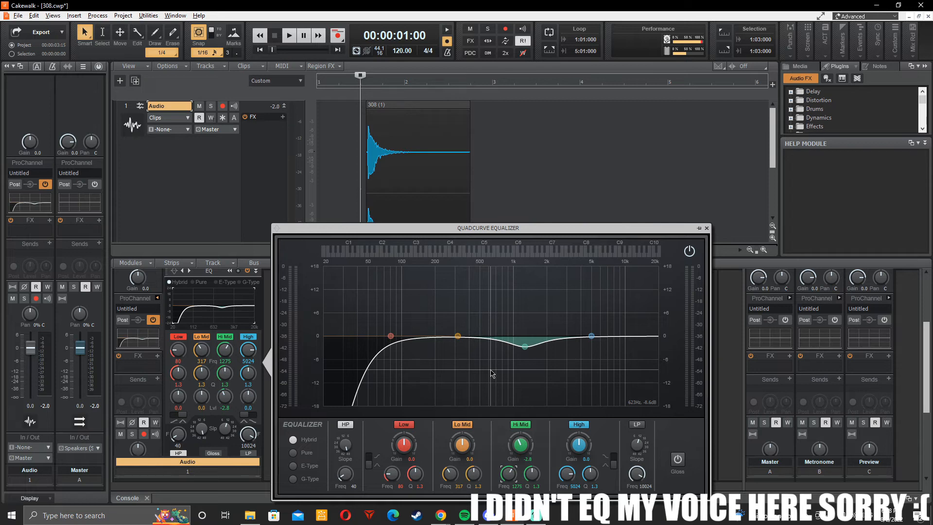
Step: Try an extreme Hi Mid cut of -17.2 dB and listen to the clip with it
left_click_drag(519, 444, 520, 446)
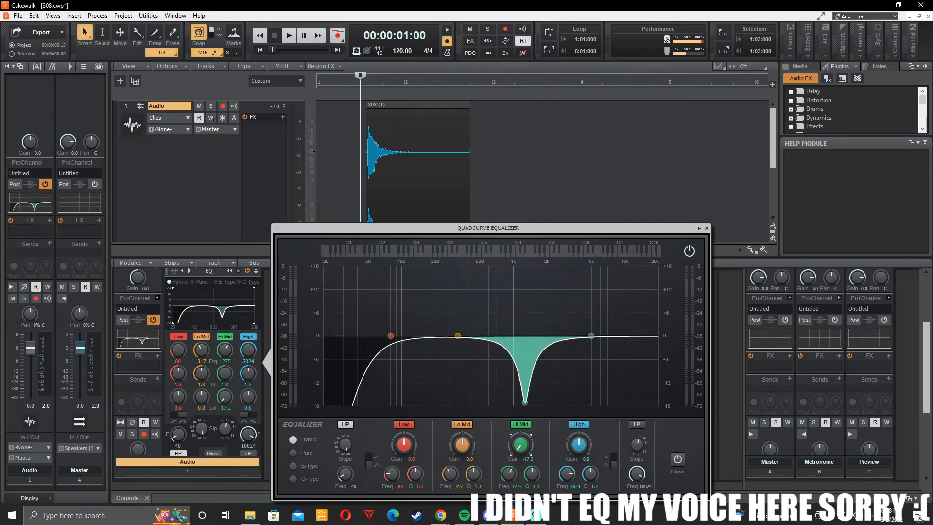
key("space")
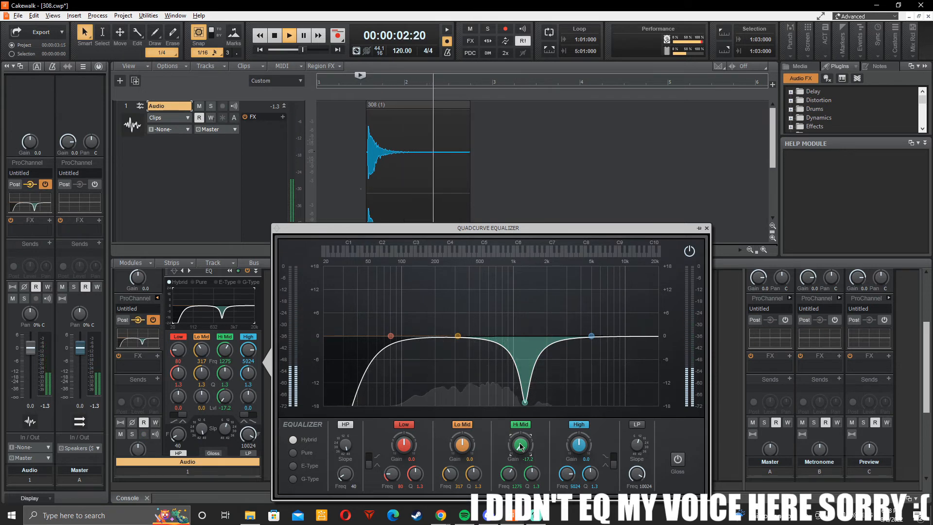
key("space")
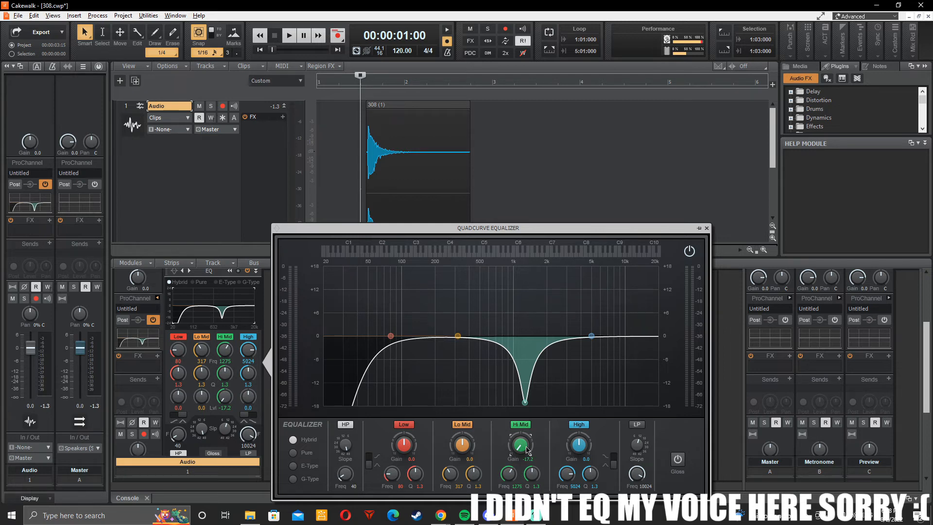
Step: Set the Hi Mid gain to -2.9 dB and play the clip again to check it
double_click(529, 459)
key("Return")
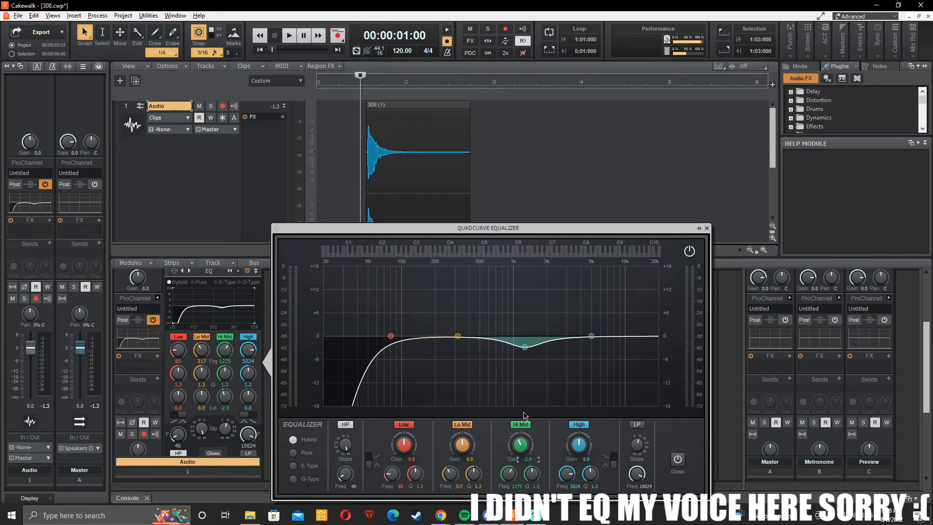
key("space")
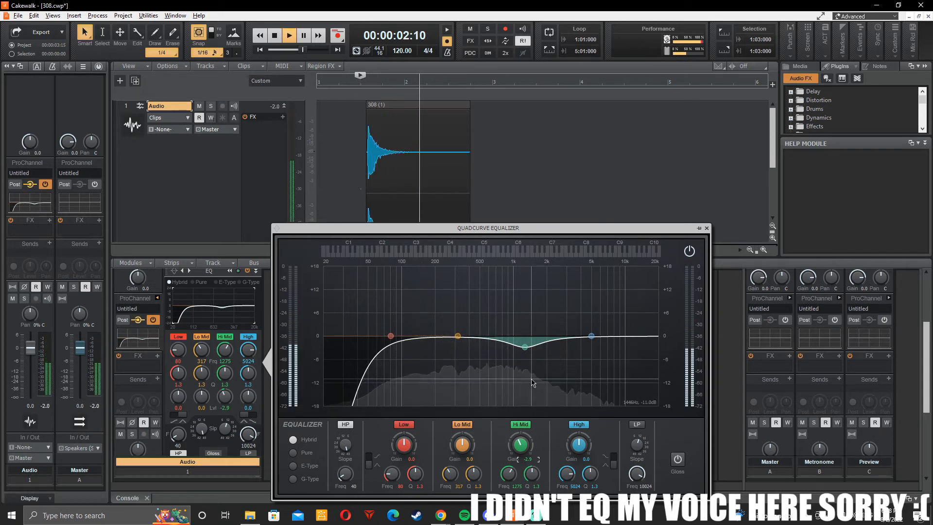
key("space")
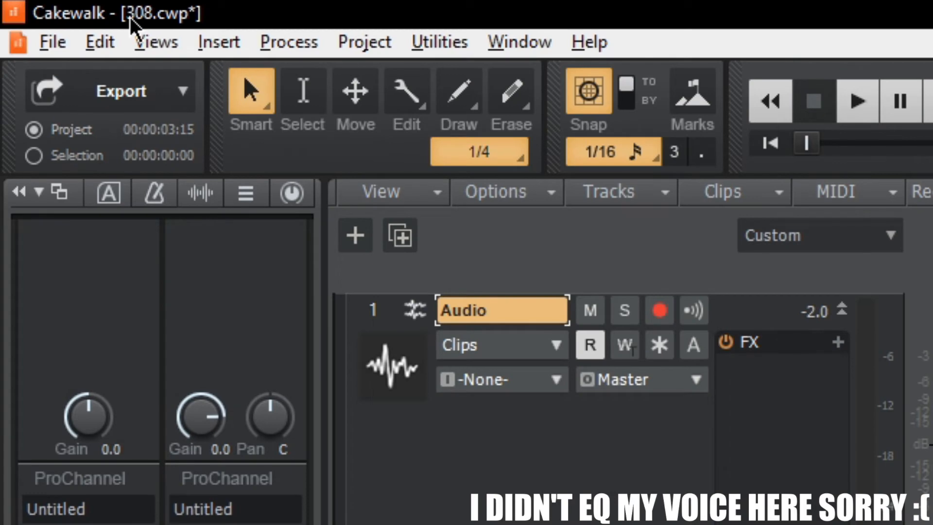
key("ctrl+s")
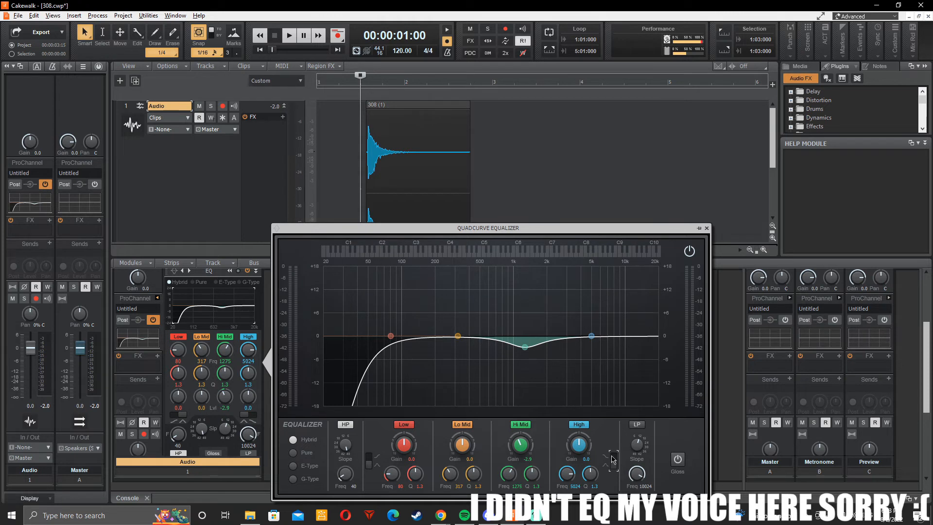
Step: Switch the High band to a shelf, boost it by 2.2 dB, and audition the clip
left_click(613, 459)
left_click_drag(579, 445, 580, 430)
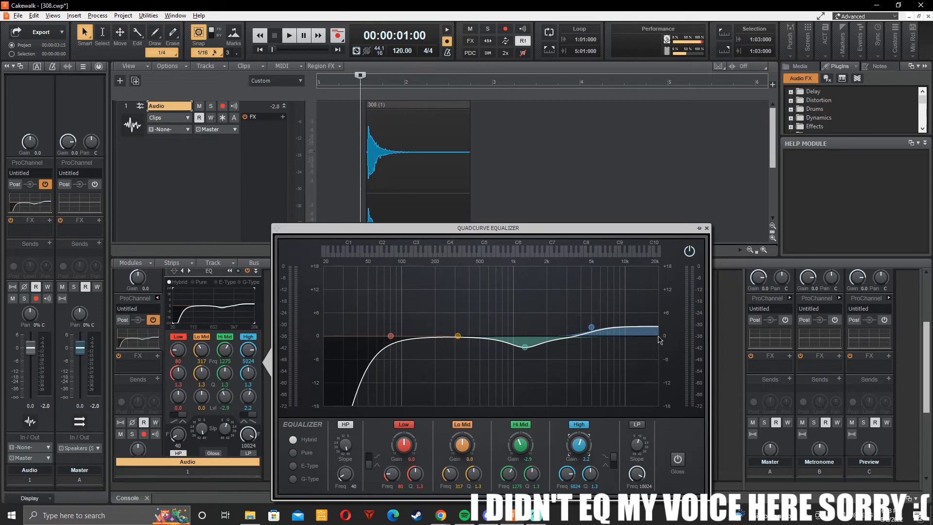
key("space")
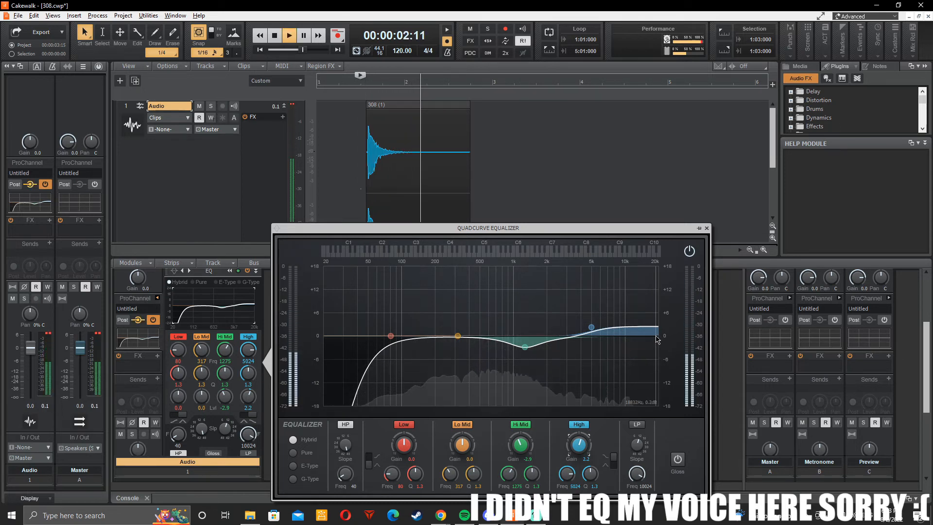
key("space")
Step: Try cutting the High shelf to -2.3 dB and listen to the clip
left_click_drag(579, 445, 578, 457)
key("space")
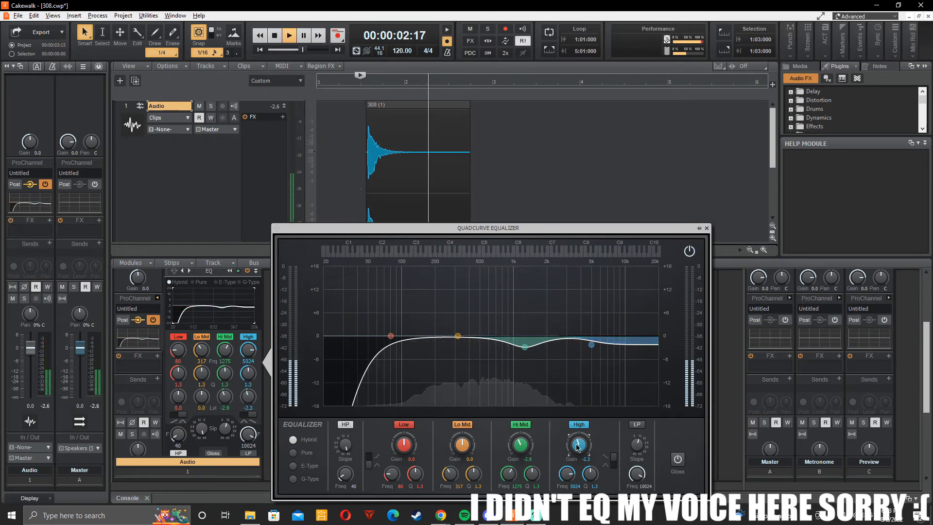
key("space")
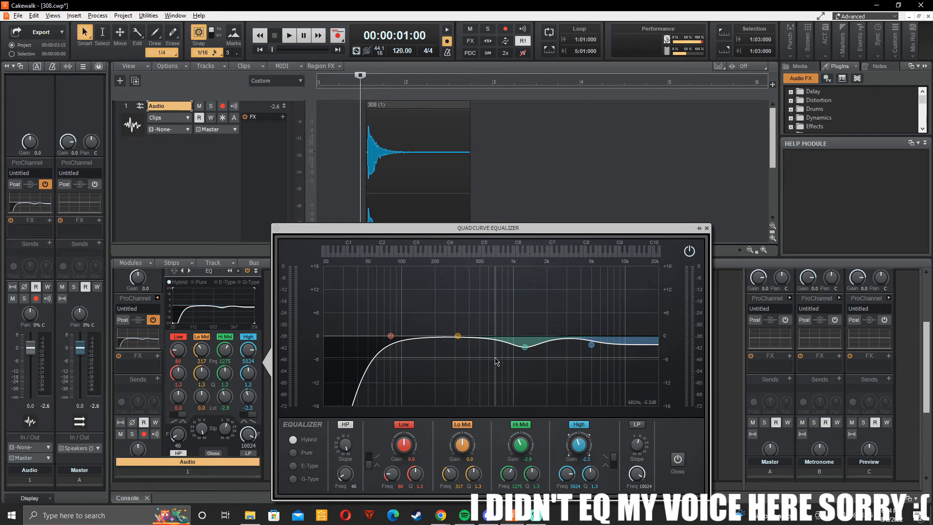
Step: Audition the clip with the low-pass filter enabled, and switch the filter back off
left_click(638, 425)
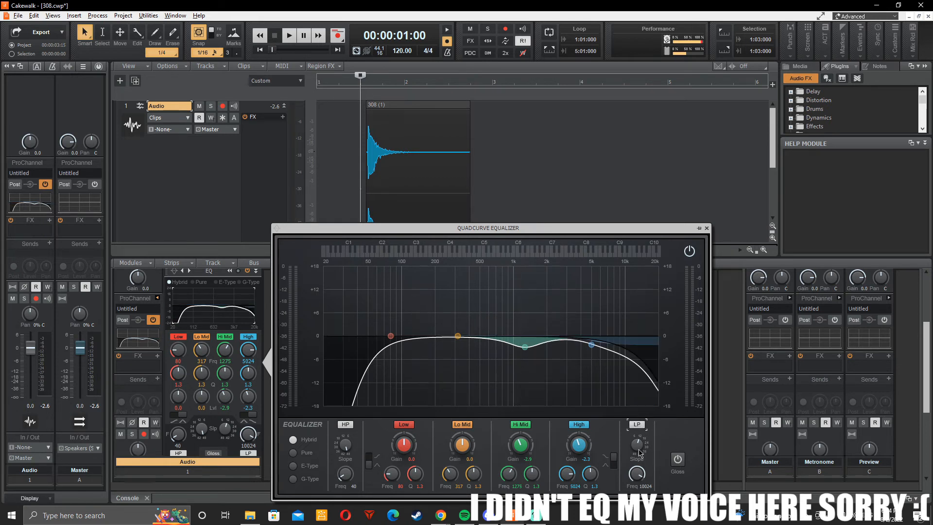
key("space")
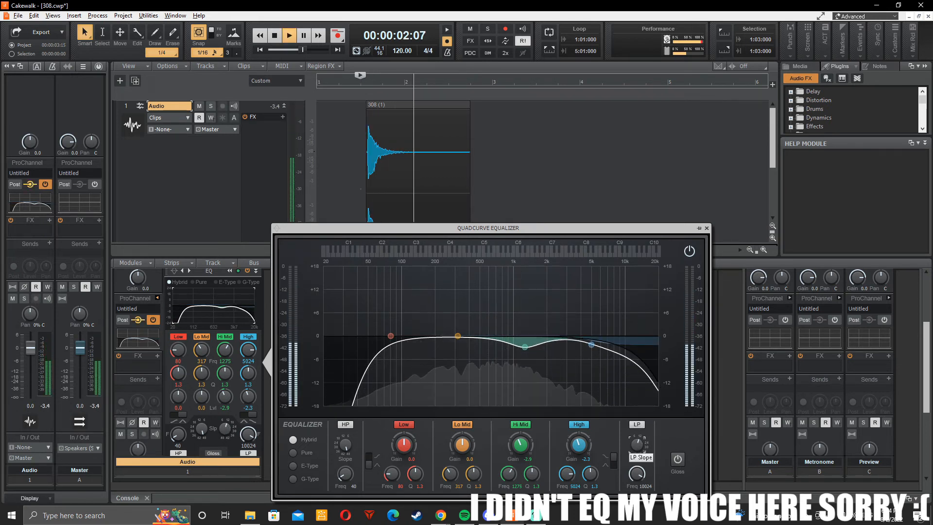
key("space")
key("space")
left_click(639, 424)
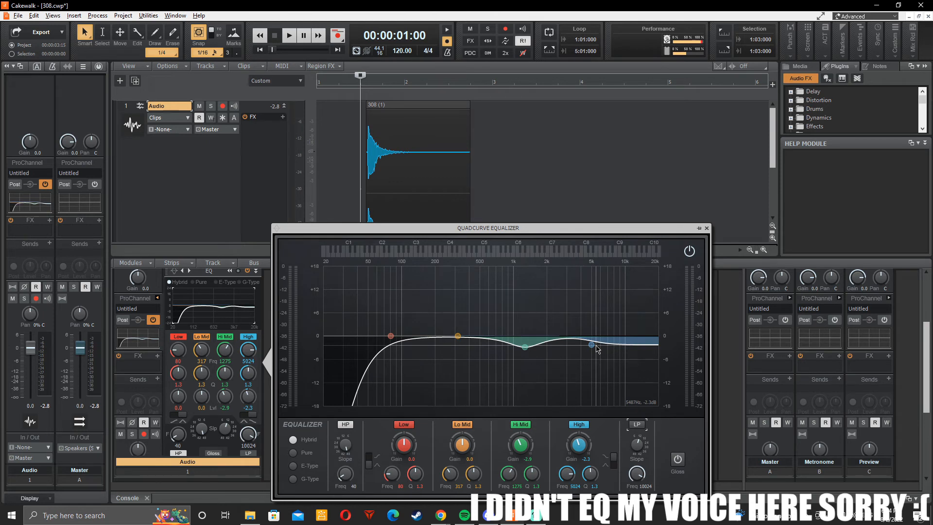
Step: Boost the High shelf to 2.4 dB and play the clip to check the brighter sound
left_click_drag(576, 450, 578, 430)
key("space")
Step: Cut the High shelf to -2.2 dB and audition the clip
key("space")
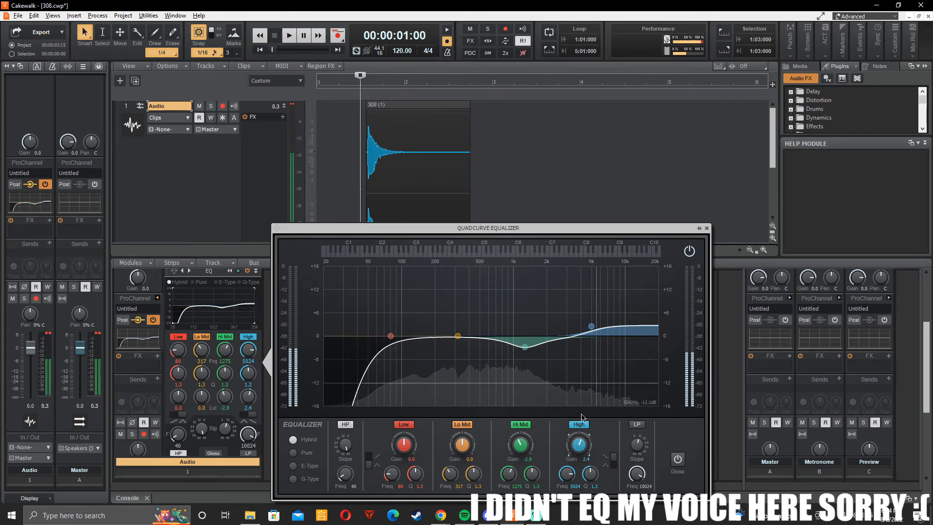
left_click_drag(580, 446, 580, 465)
key("space")
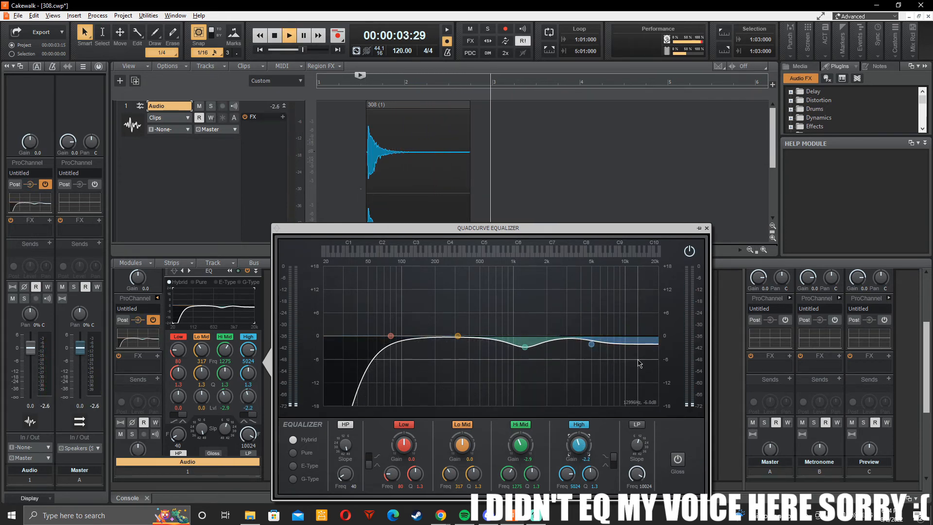
key("space")
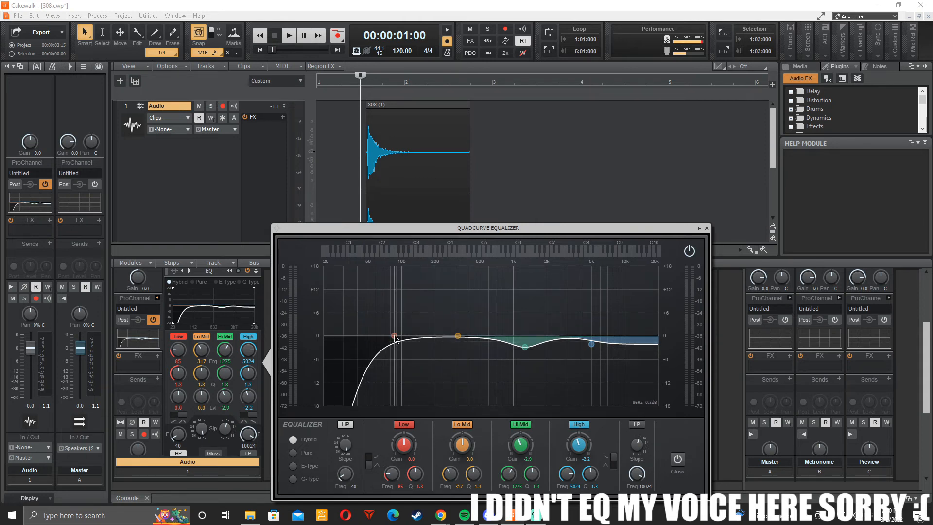
Step: Move the Low band to about 153 Hz with a 5.3 dB boost and audition the clip
left_click_drag(395, 335, 422, 314)
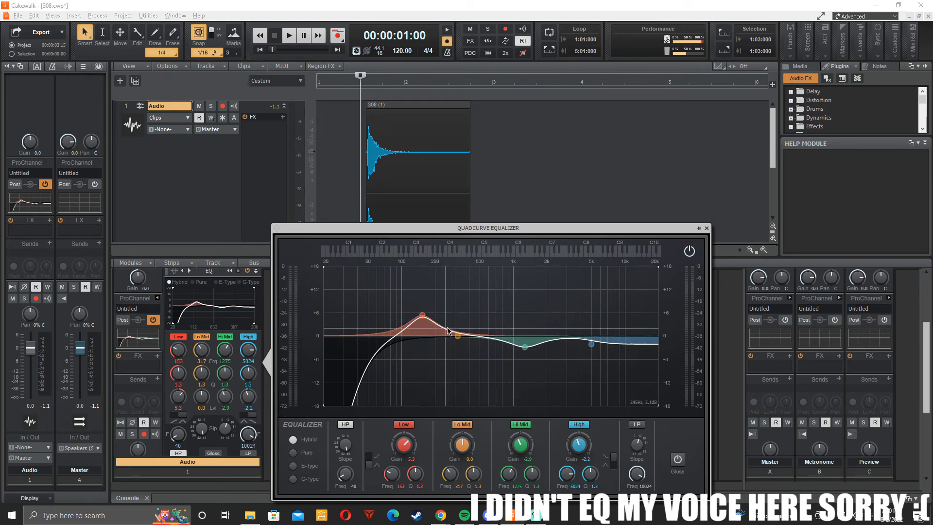
key("space")
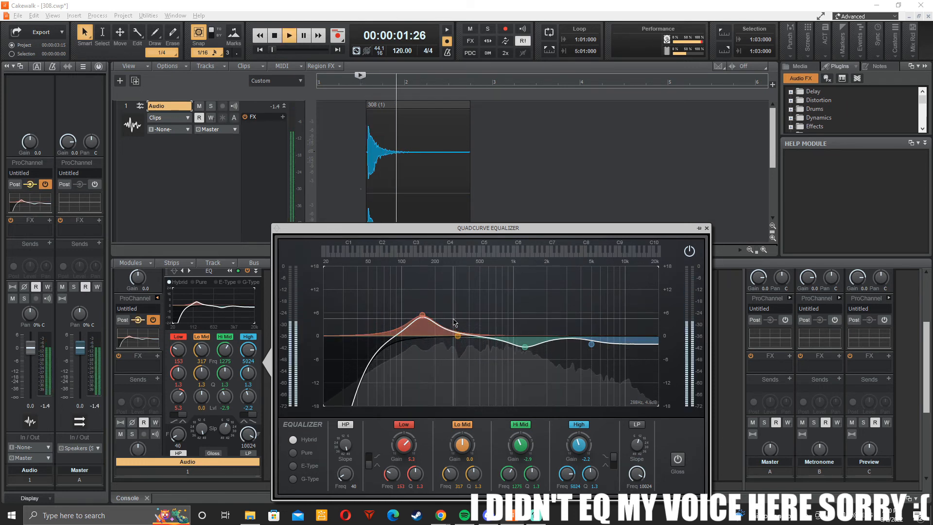
key("space")
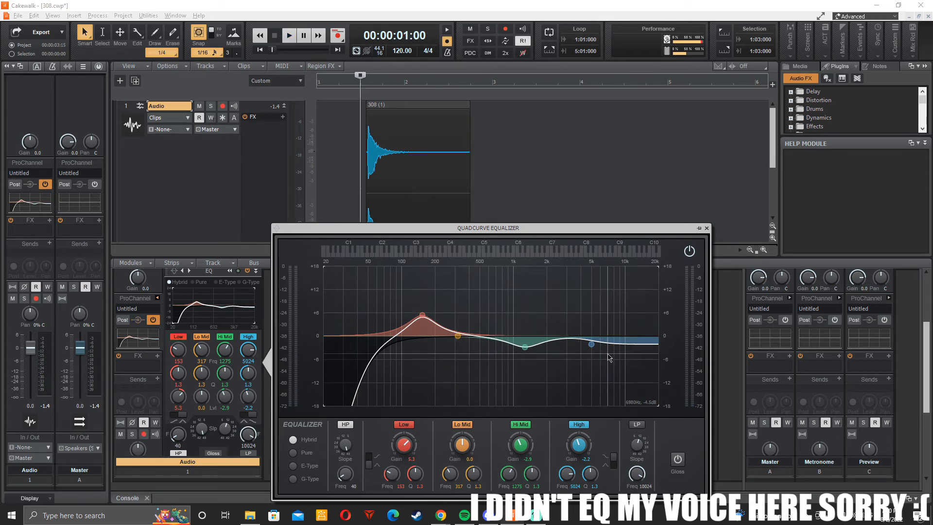
Step: Compare the clip's sound with the equalizer bypassed and with it enabled again
left_click(692, 255)
key("space")
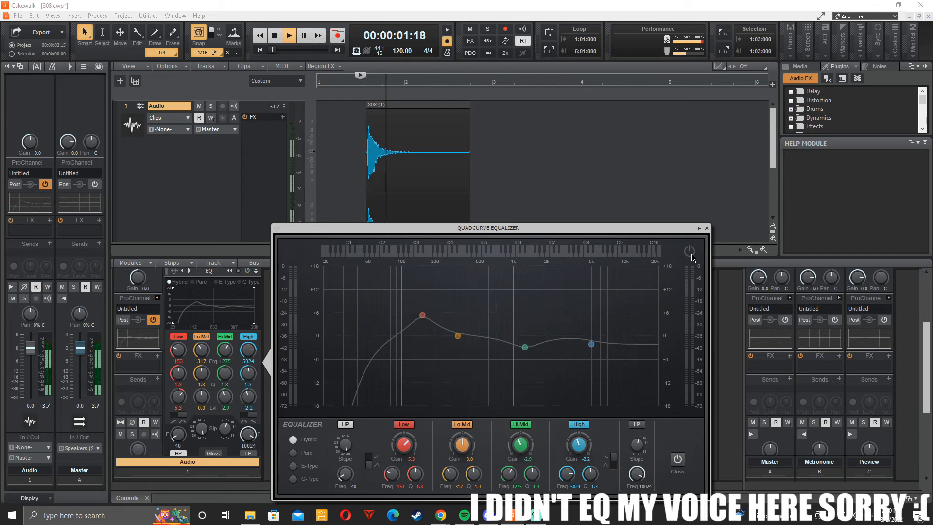
key("space")
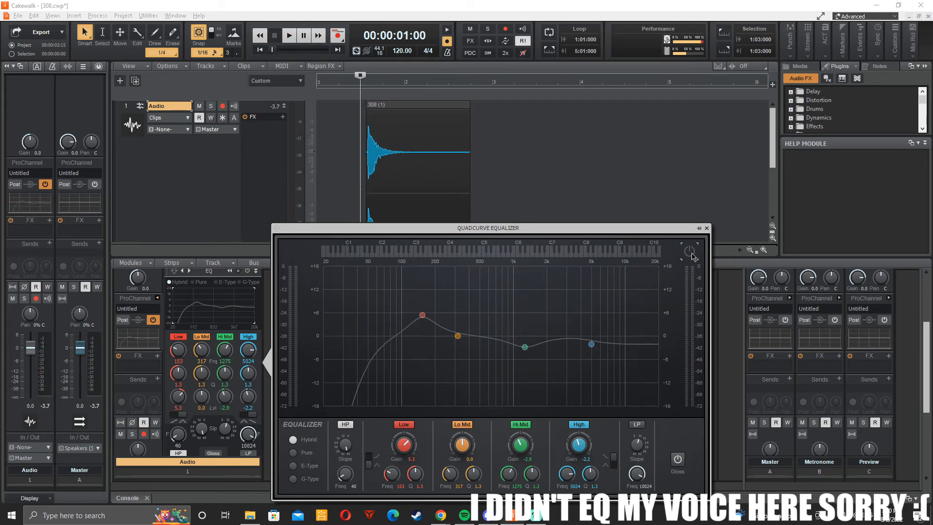
left_click(692, 255)
key("space")
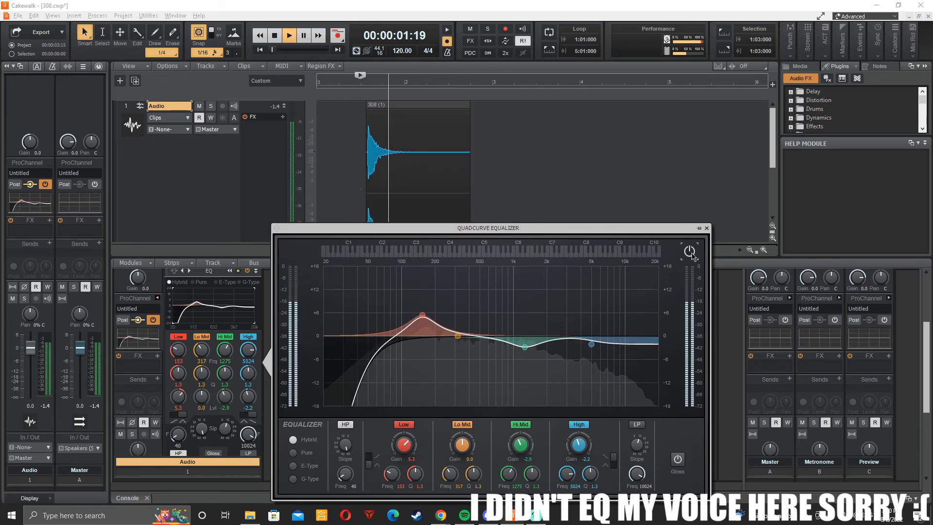
key("space")
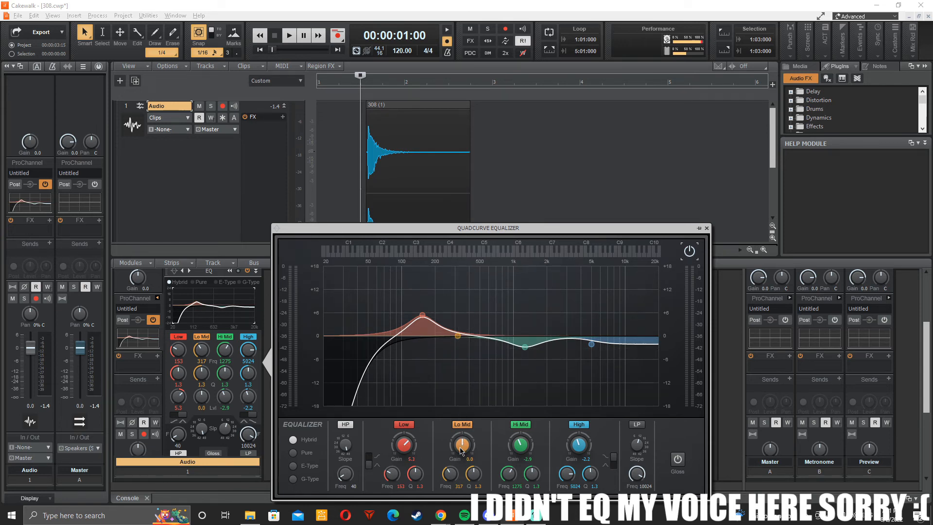
Step: Try boosting the Lo Mid band by 9.9 dB and listen to the clip
left_click_drag(461, 451, 460, 428)
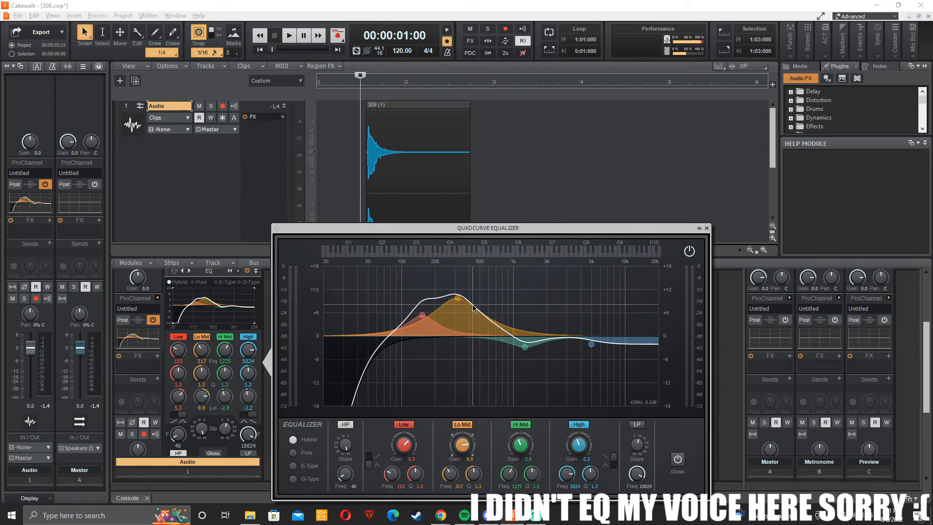
key("space")
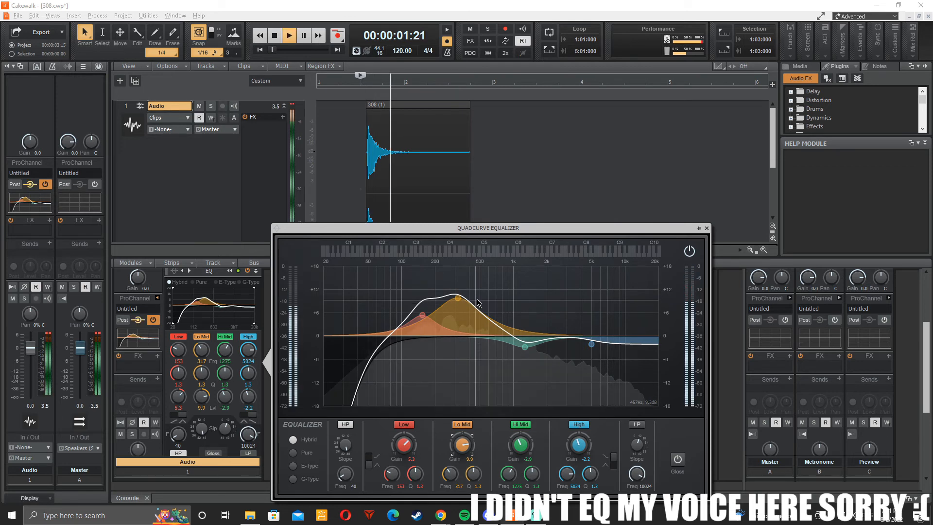
key("space")
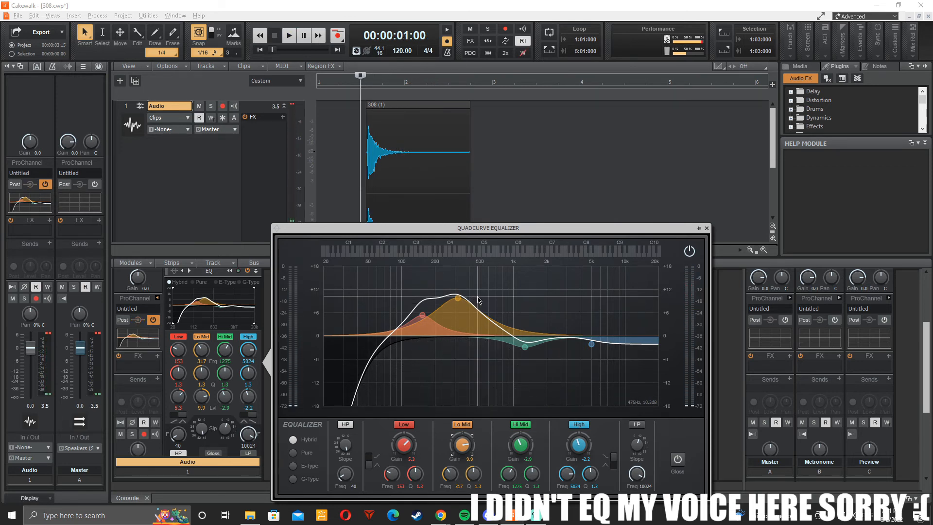
Step: Set the Lo Mid gain to 2.8 dB and compare the playing clip with the equalizer bypassed and enabled
mouse_move(462, 444)
left_mouse_down()
mouse_move(462, 469)
mouse_move(464, 437)
left_mouse_up()
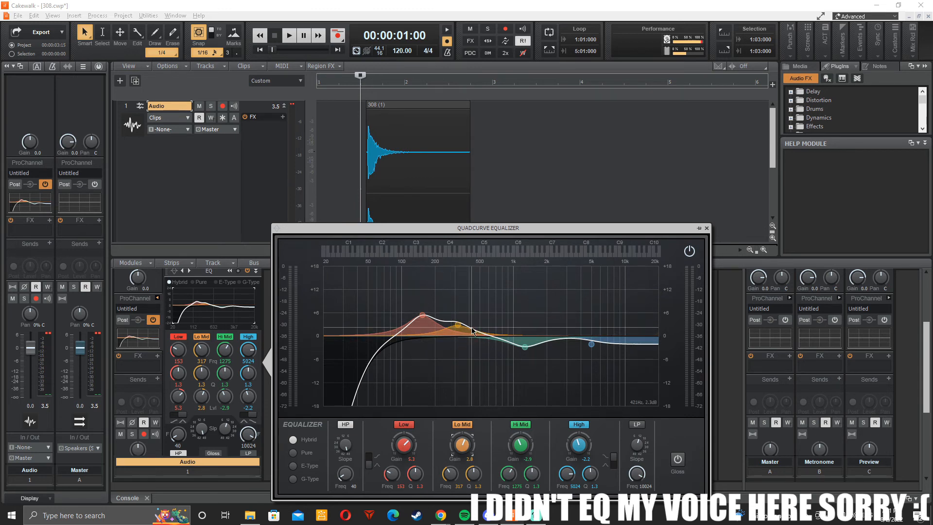
key("space")
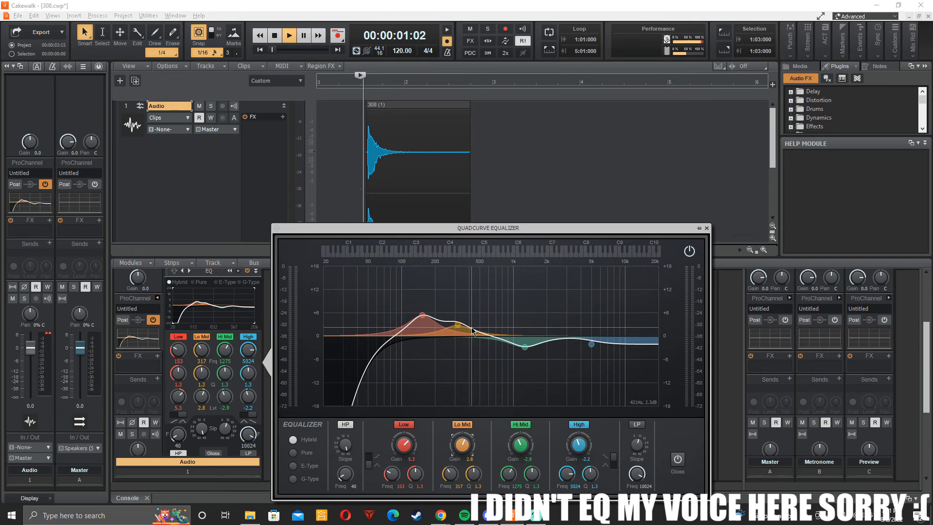
left_click(689, 251)
key("space")
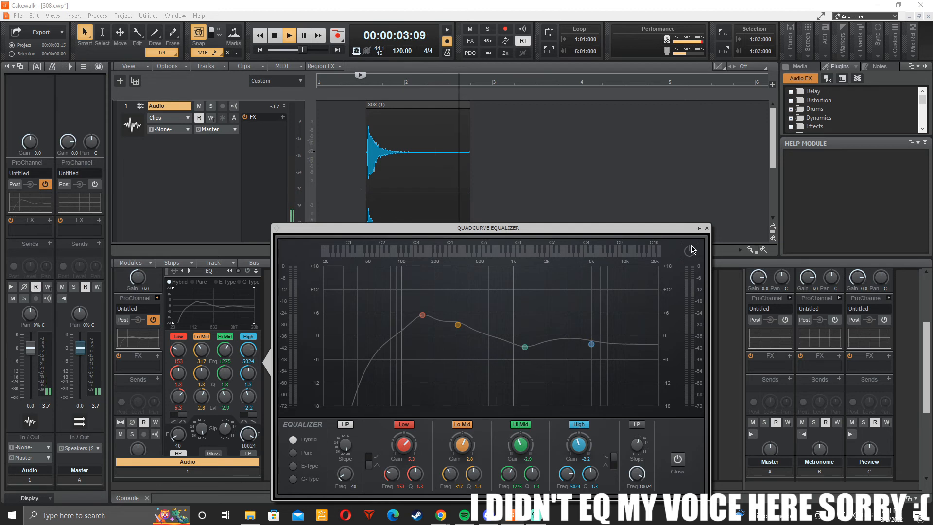
left_click(690, 250)
key("space")
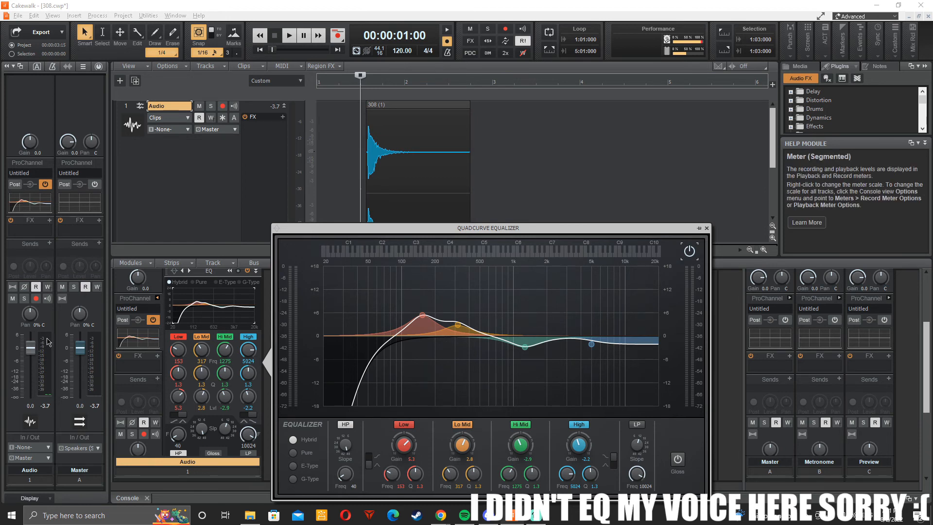
Step: Play the equalized clip twice to check the playback levels on the Audio track and Master bus meters
key("space")
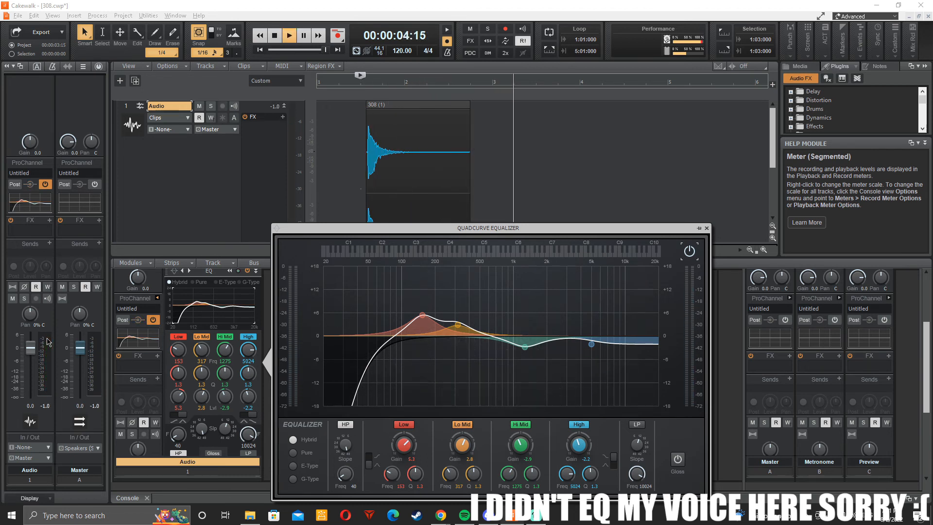
key("space")
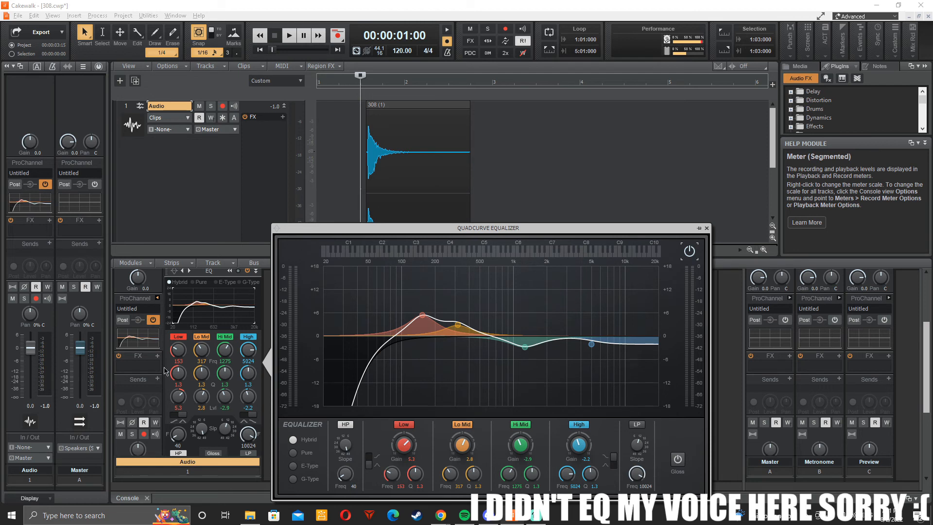
key("space")
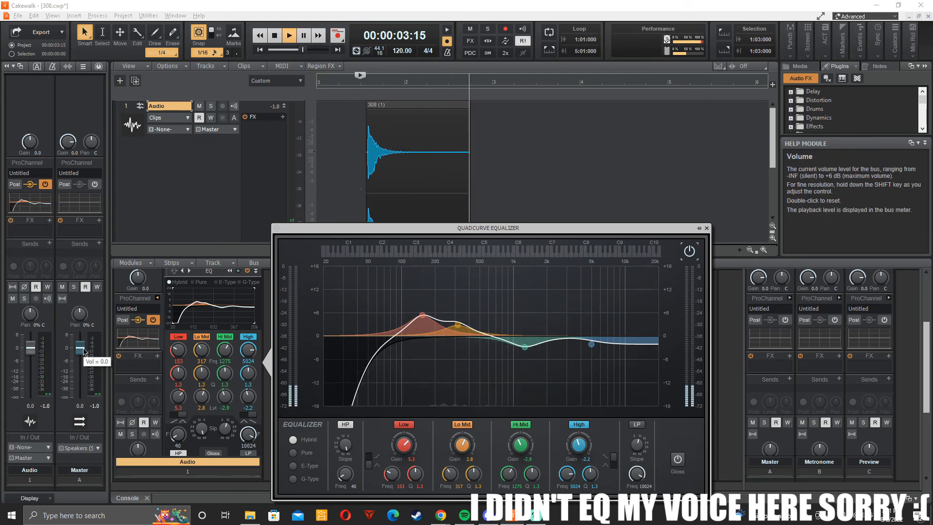
key("space")
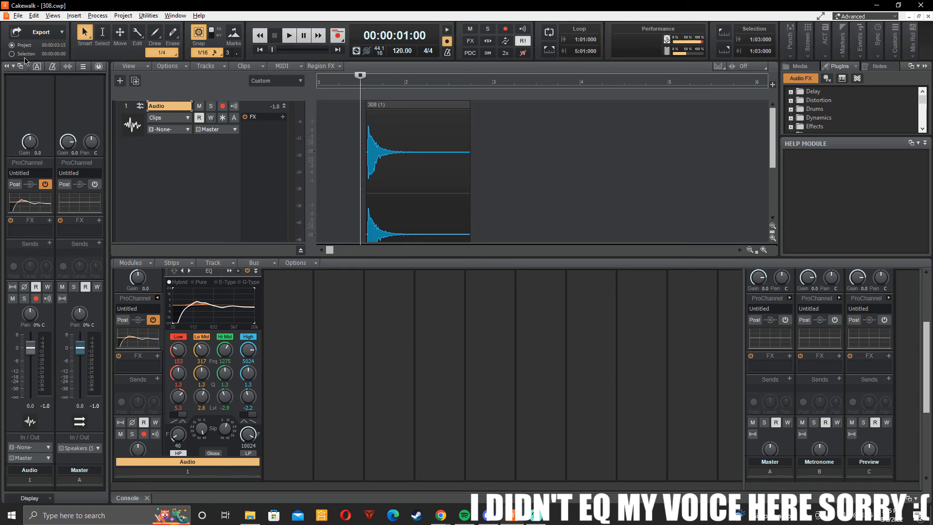
Step: Open the audio export settings for the project
left_click(17, 15)
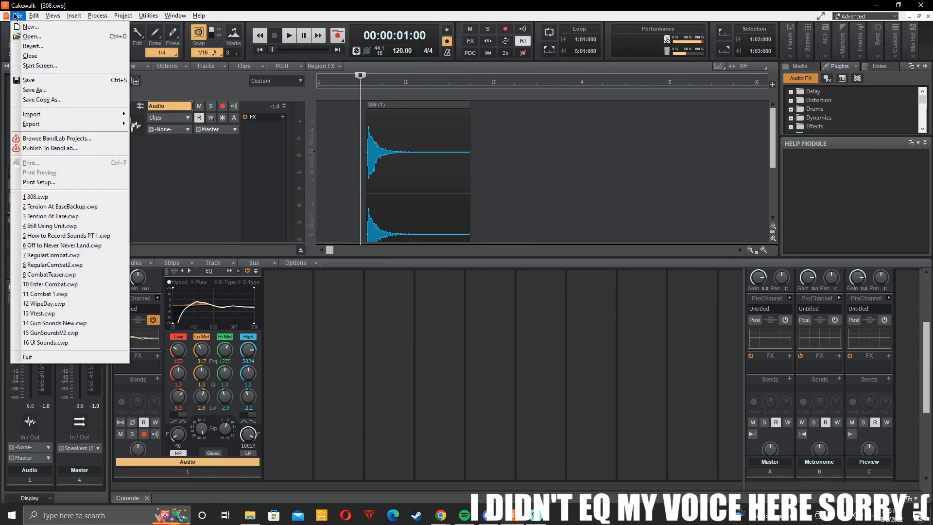
left_click(149, 123)
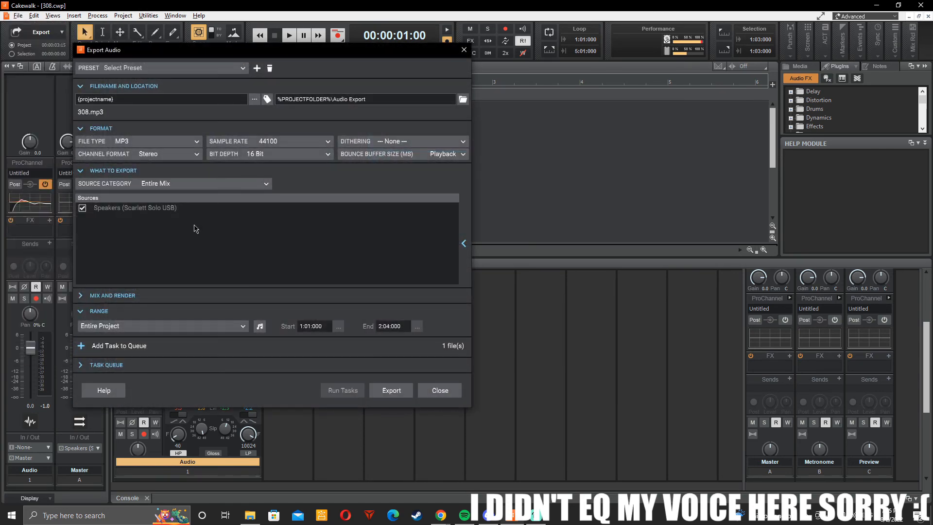